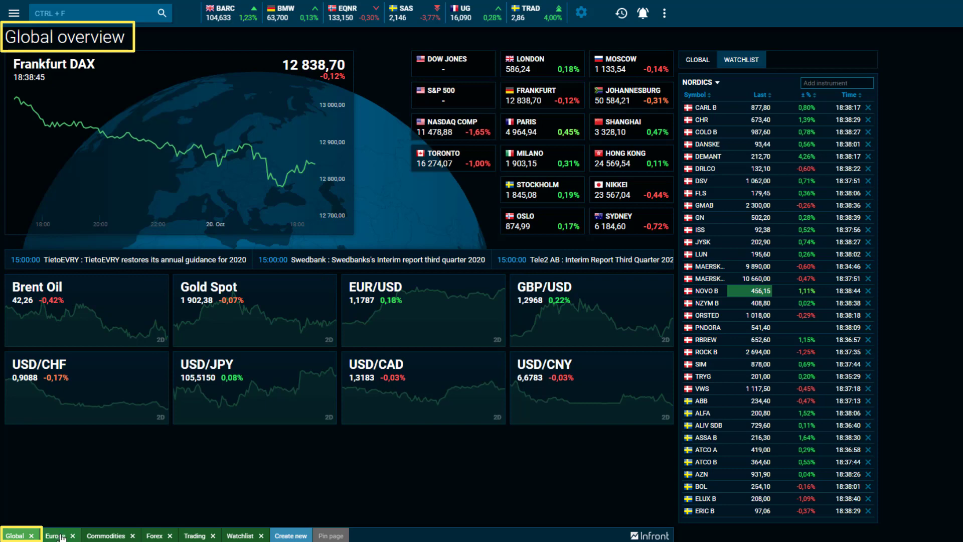
Step: Switch from the Global overview to the Europe overview page
left_click(55, 536)
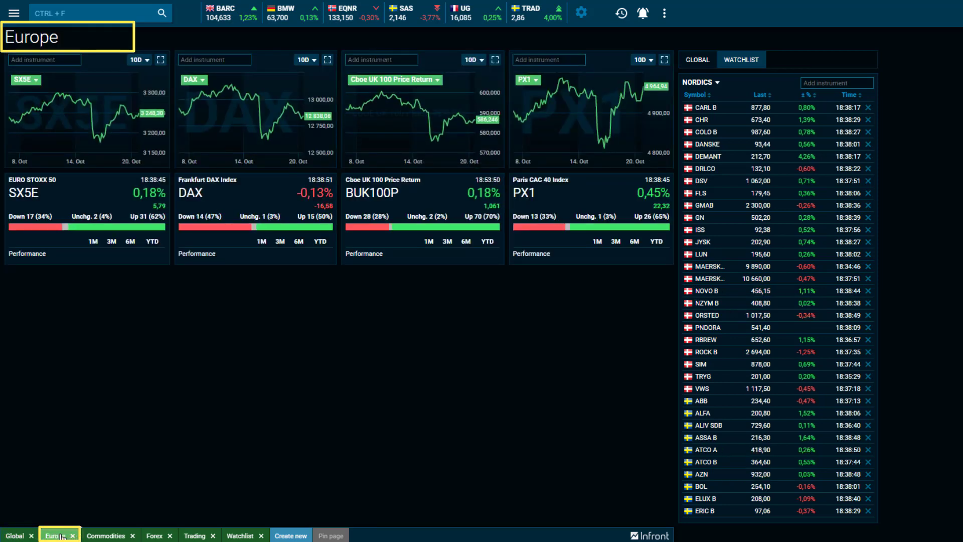
Step: View the Commodities, Forex and Watchlist overview pages in turn
left_click(106, 536)
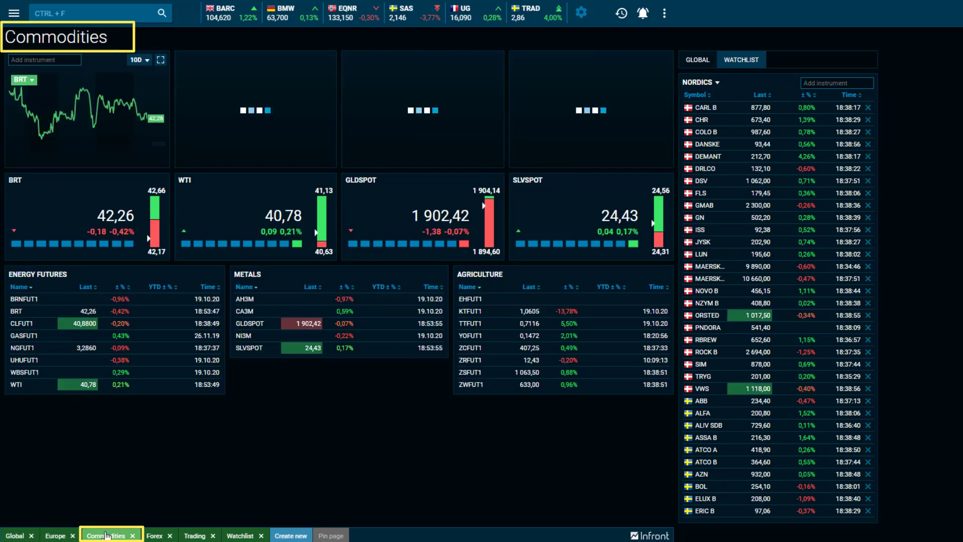
left_click(157, 537)
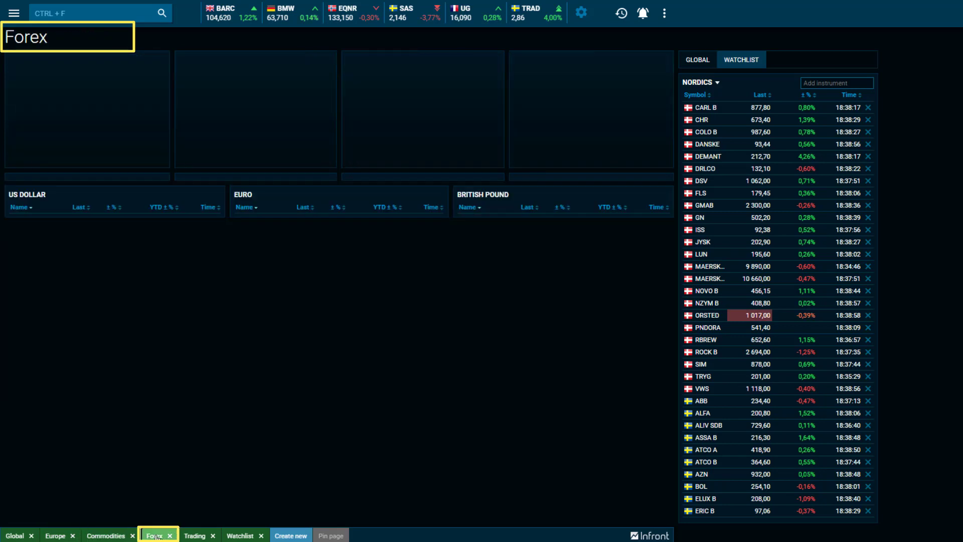
left_click(239, 536)
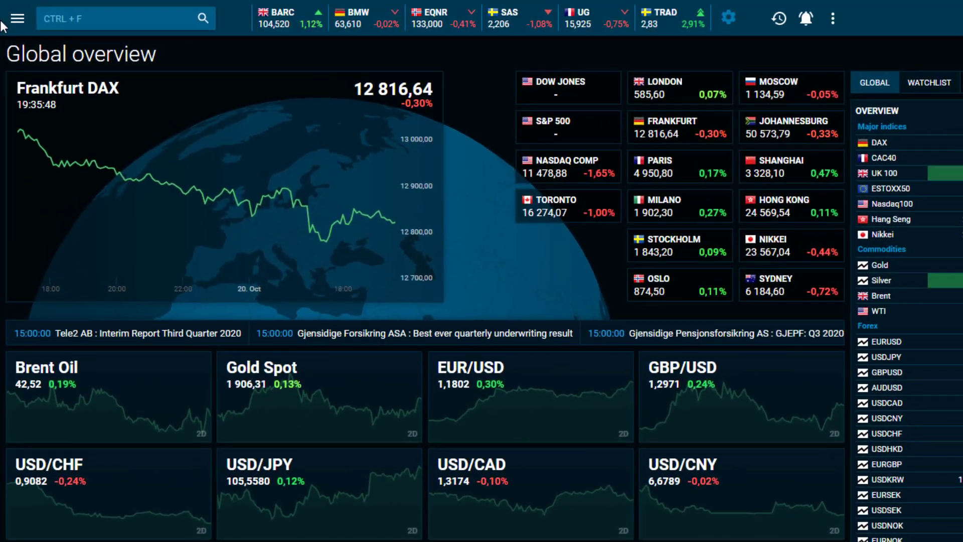
Step: Search 'norwegian' and open the Norwegian Air Shuttle (NAS) instrument page
left_click(71, 18)
type("norwegian")
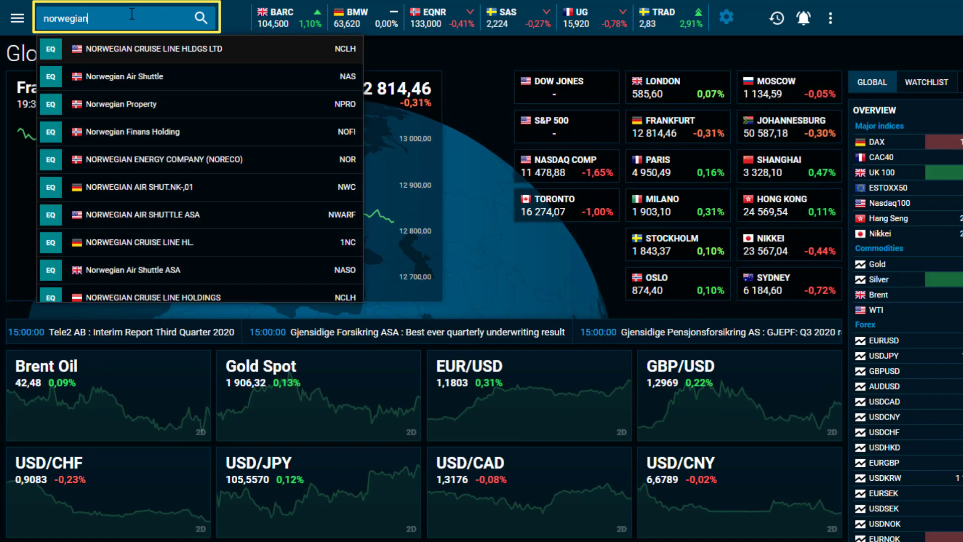
left_click(178, 78)
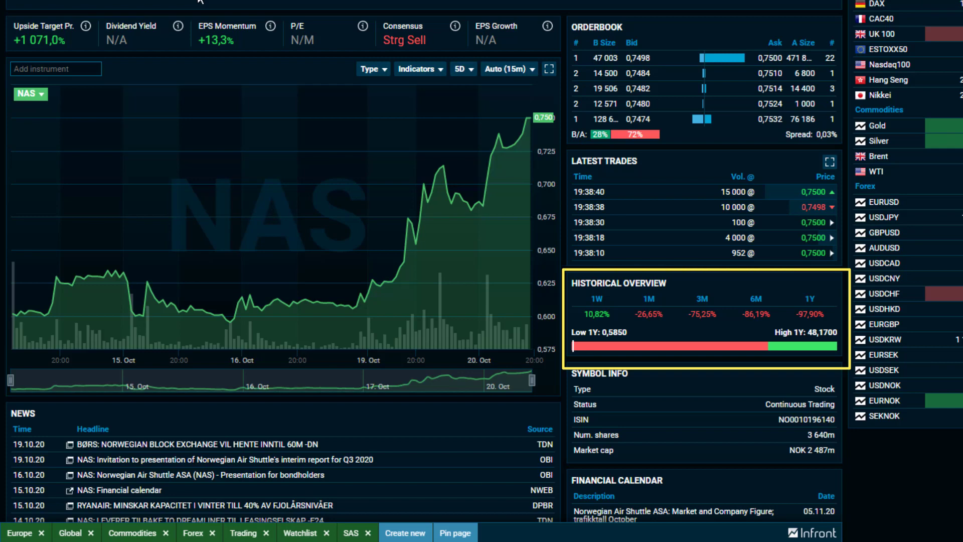
Step: Set the NAS chart period to 30D
scroll(200, 1, "down", 3)
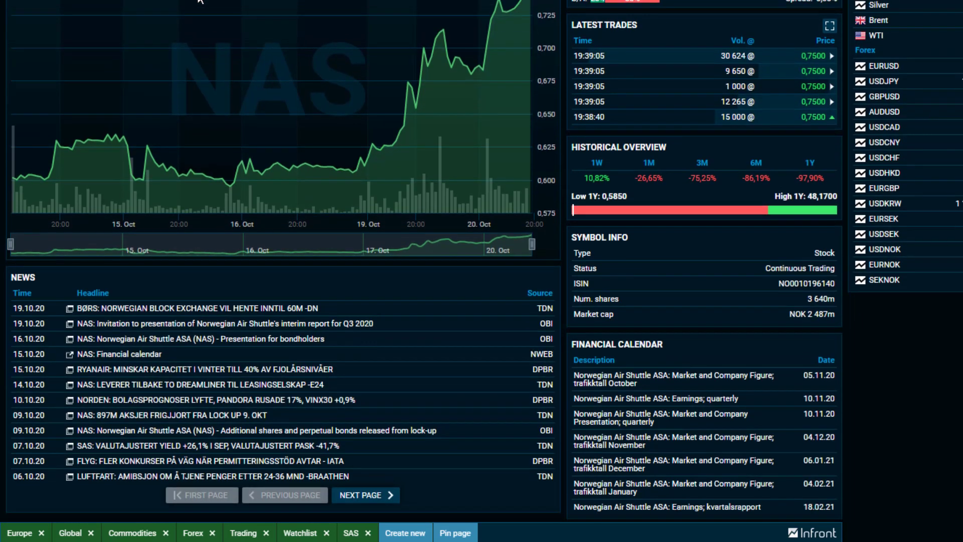
scroll(199, 1, "up", 3)
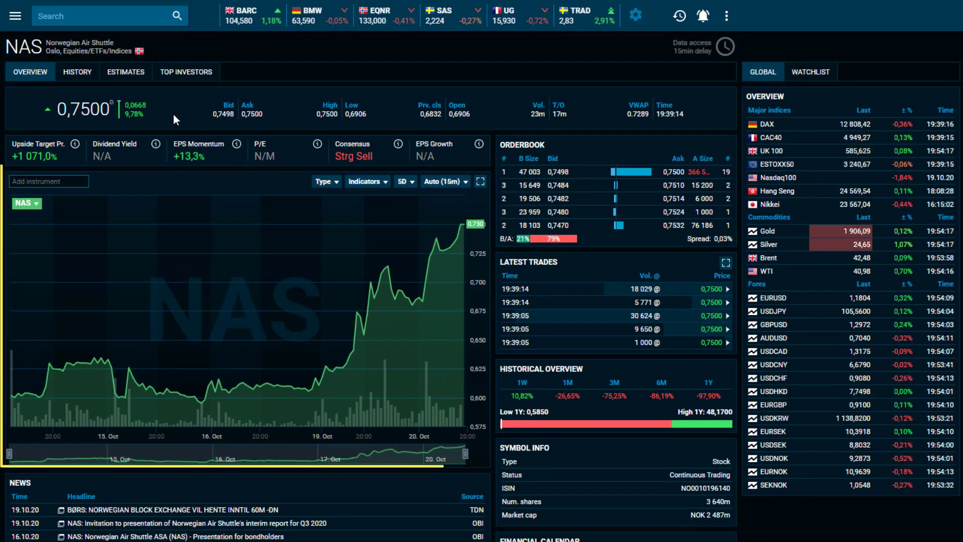
left_click(415, 190)
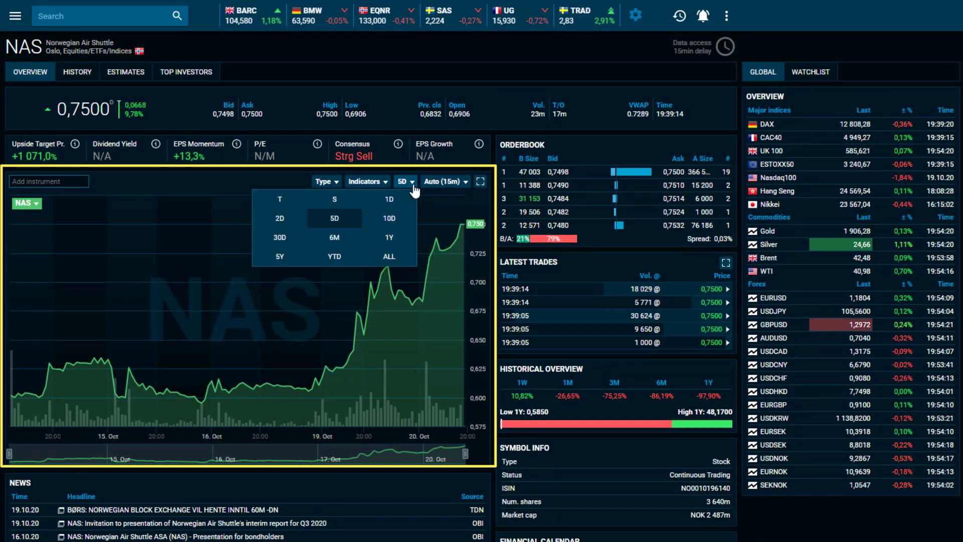
left_click(280, 237)
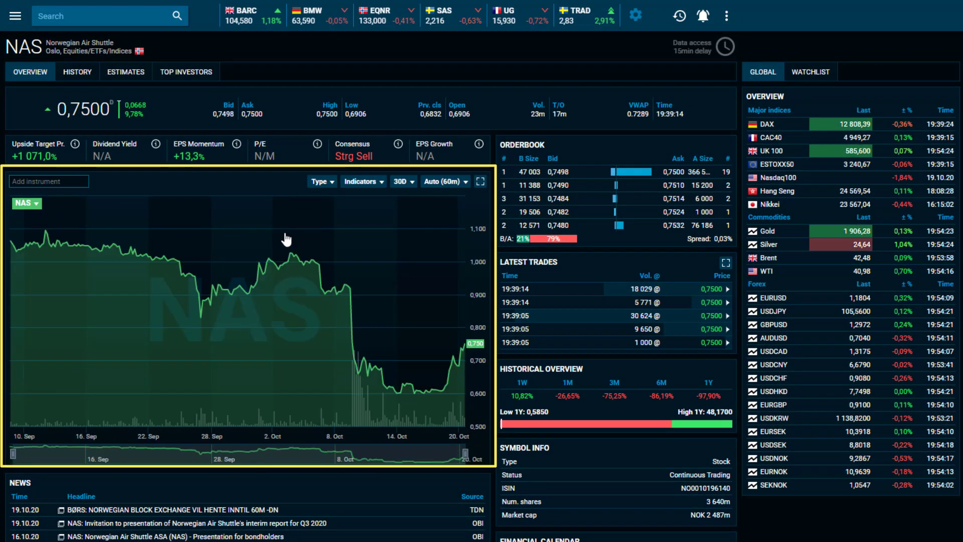
Step: Add a yellow Weighted Moving Average 14 indicator to the chart
left_click(364, 181)
left_click(281, 237)
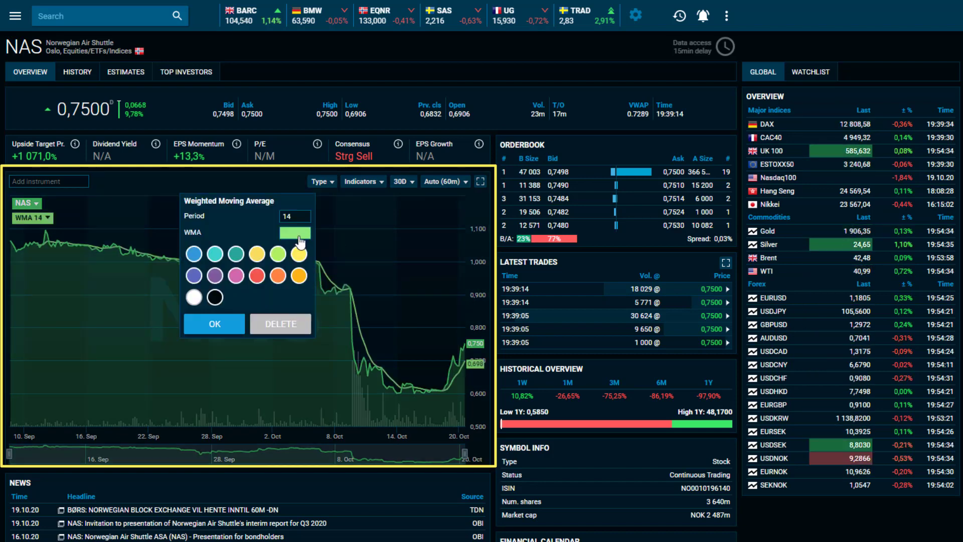
left_click(280, 274)
left_click(215, 254)
Step: Change the chart type to Candlestick
left_click(323, 182)
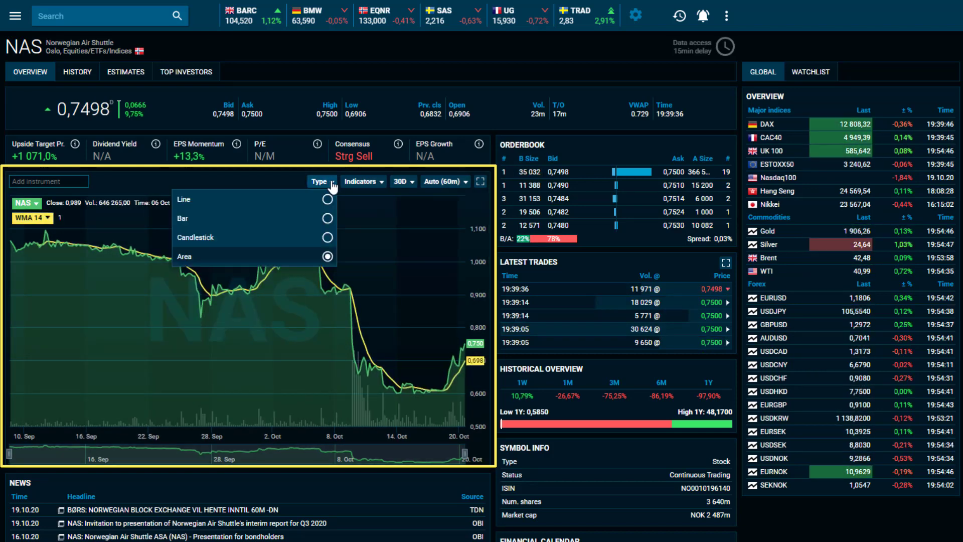
left_click(326, 220)
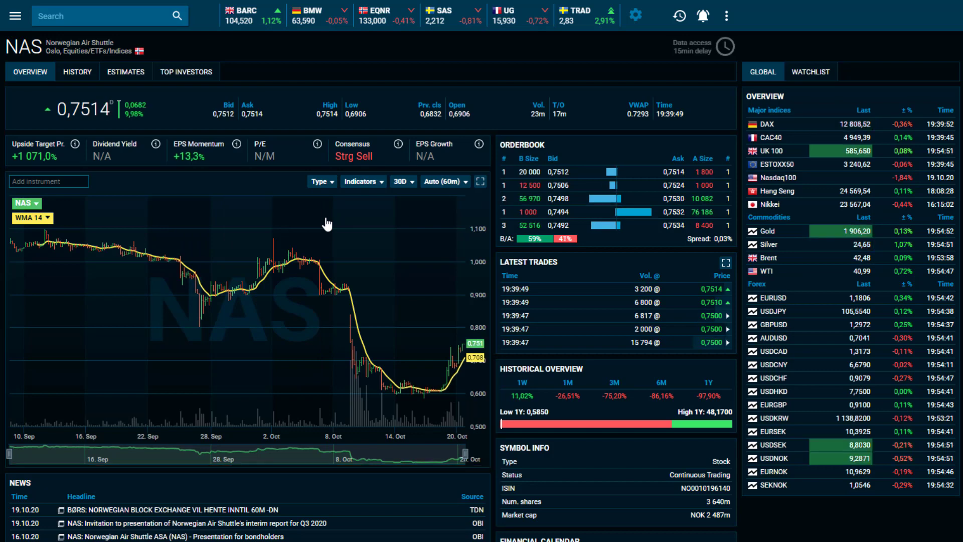
scroll(327, 224, "down", 3)
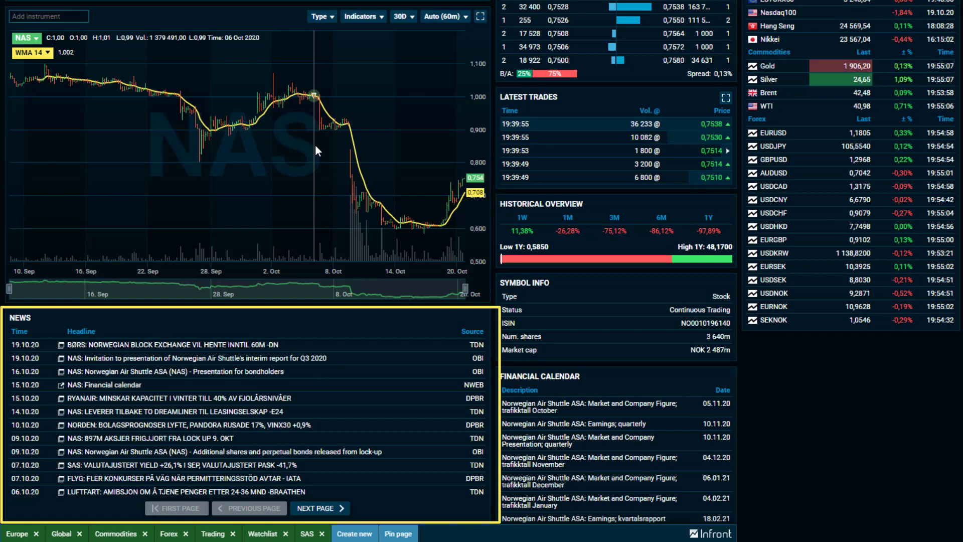
scroll(316, 147, "up", 2)
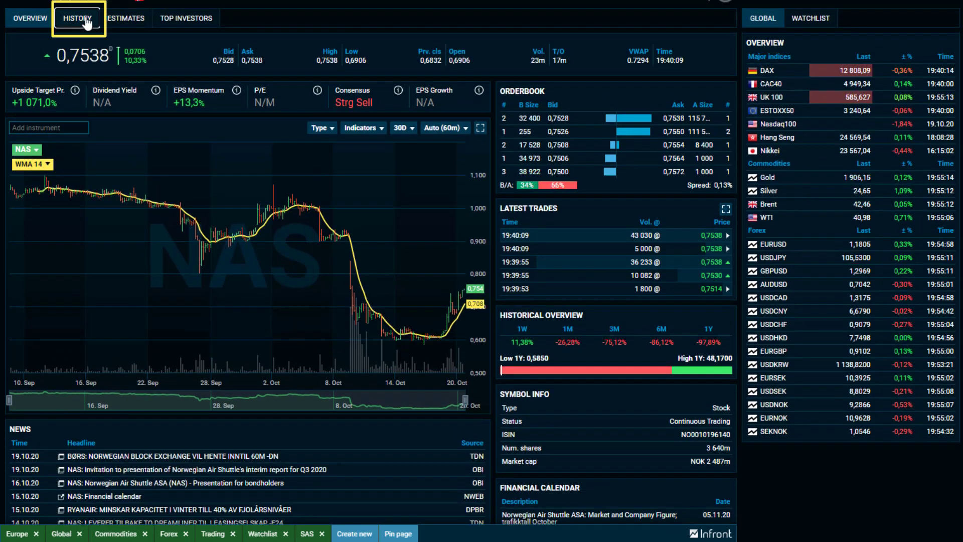
Step: View NAS history filtered to Dividends only, then Splits only, then Show all
left_click(88, 23)
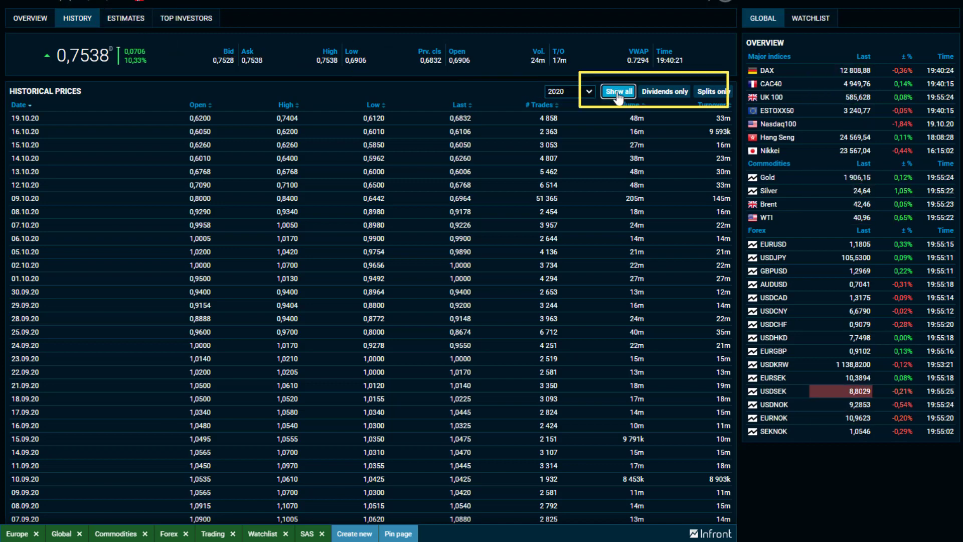
left_click(680, 94)
left_click(705, 95)
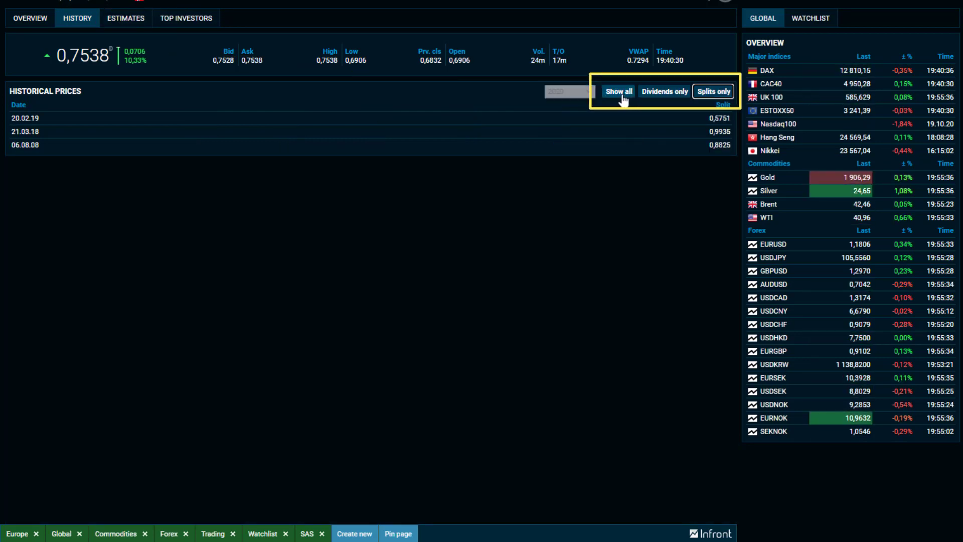
left_click(621, 96)
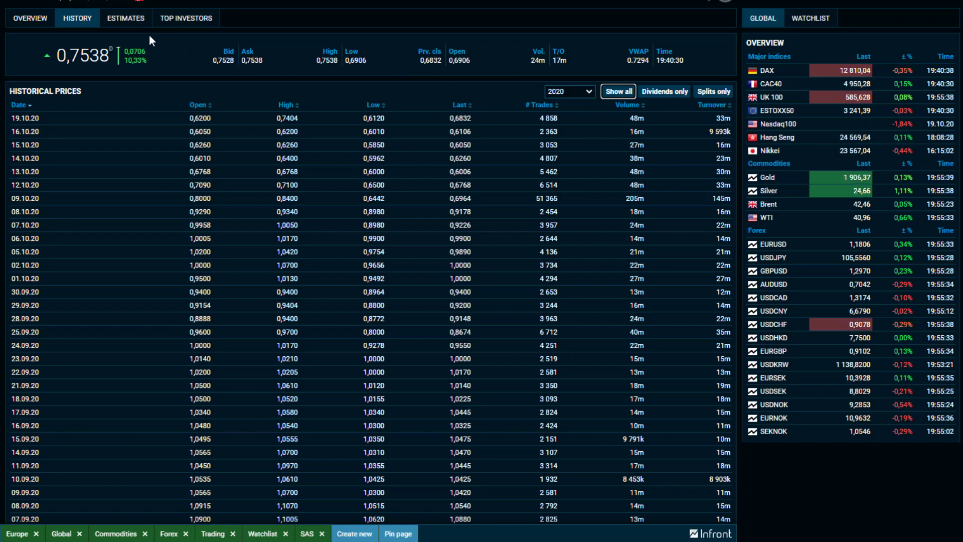
left_click(124, 26)
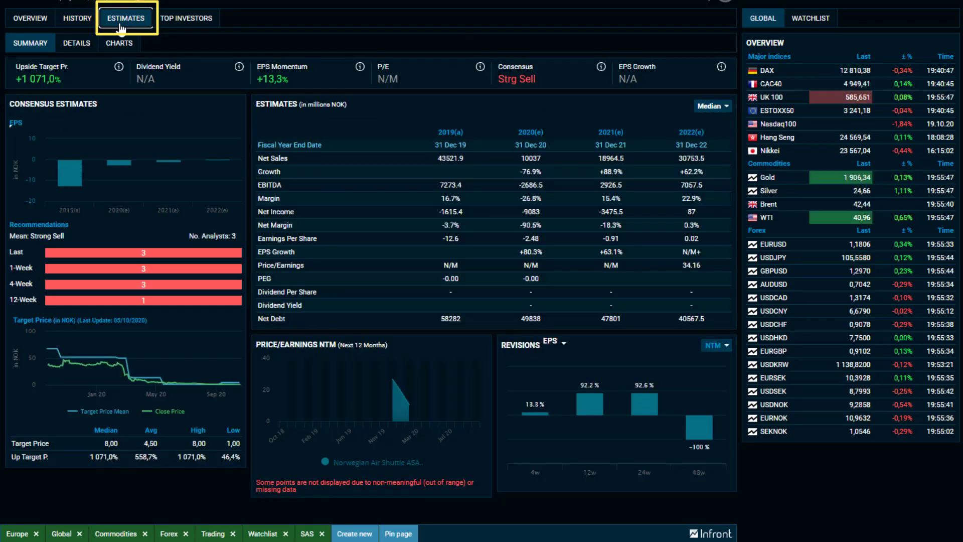
Step: Review the NAS estimates info, then view the Top Investors shareholder list
mouse_move(119, 67)
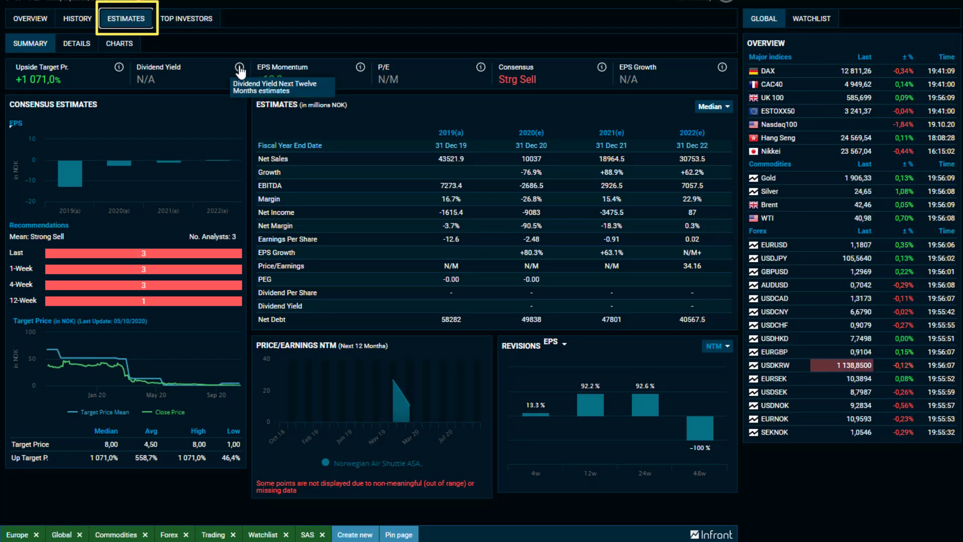
left_click(195, 23)
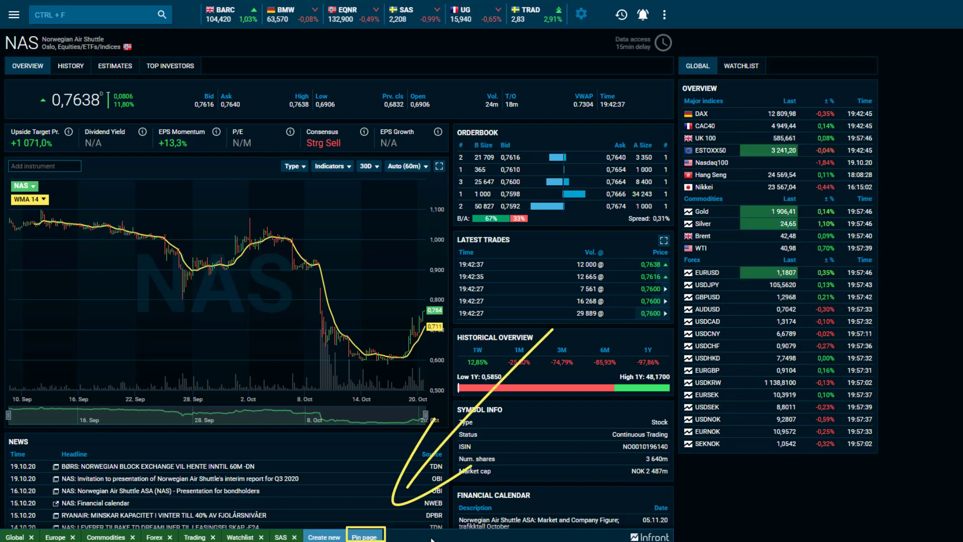
Step: Pin the NAS page, re-pin Forex, and drag its tab after Commodities
left_click(364, 537)
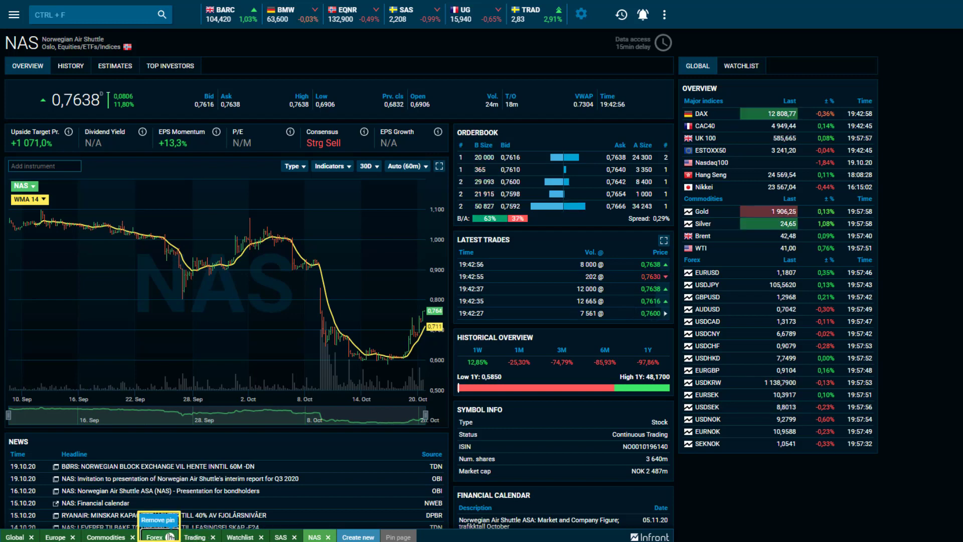
left_click(170, 536)
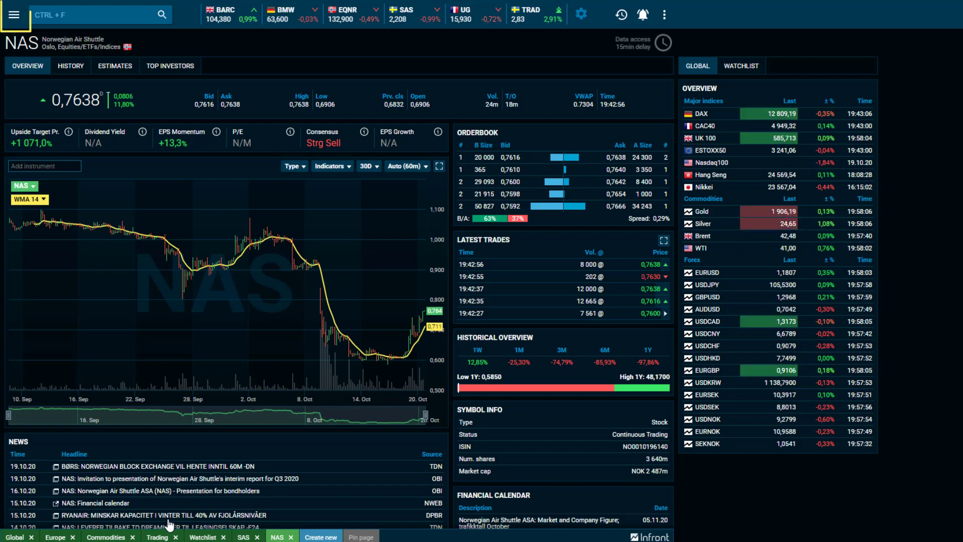
left_click(14, 14)
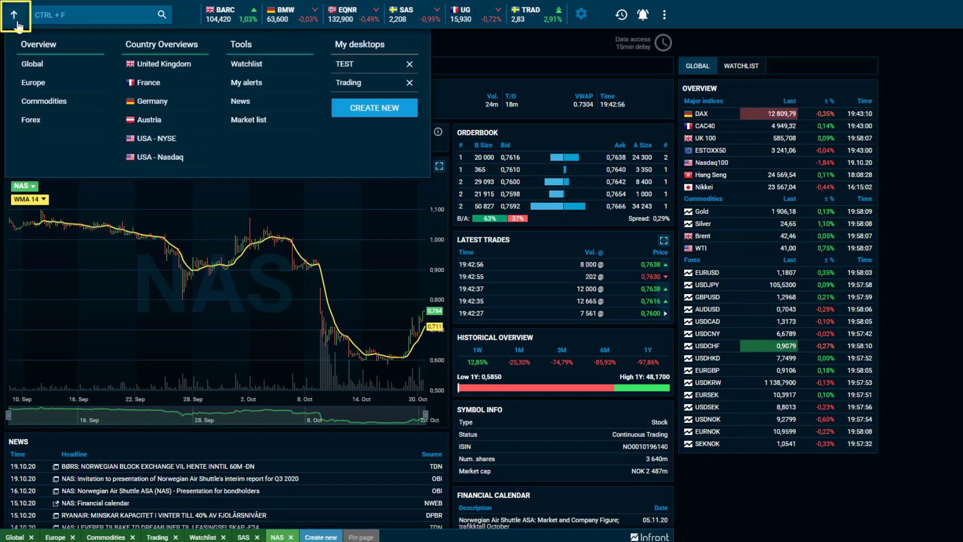
left_click(57, 126)
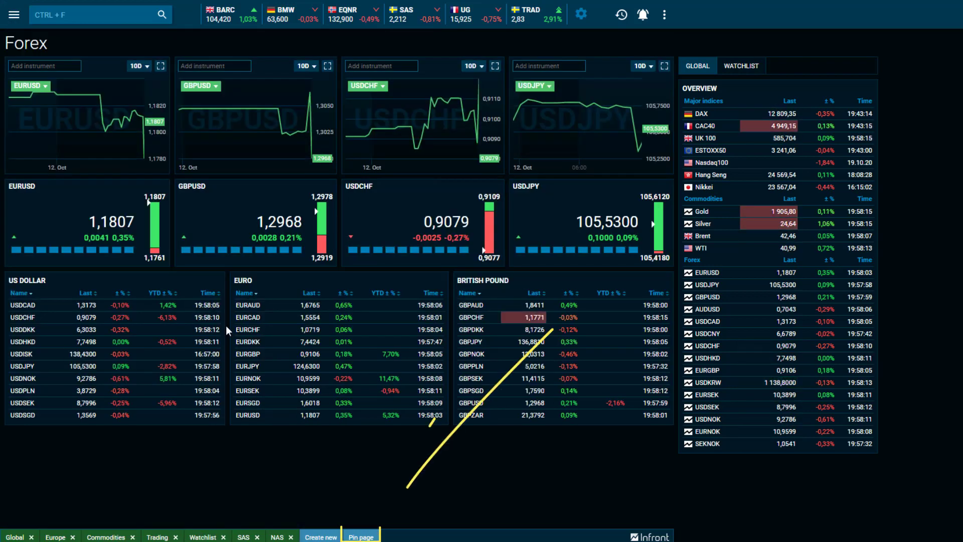
left_click(367, 535)
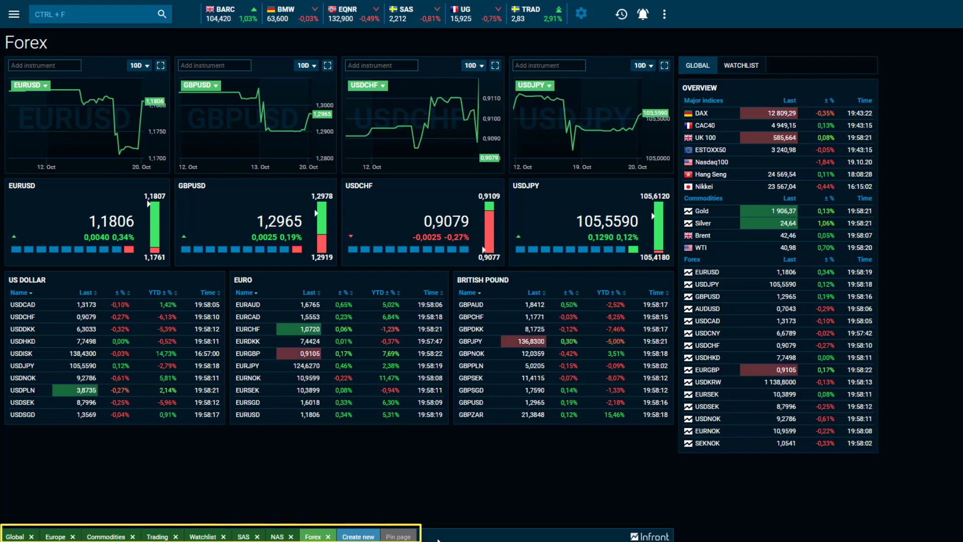
left_click_drag(312, 536, 160, 538)
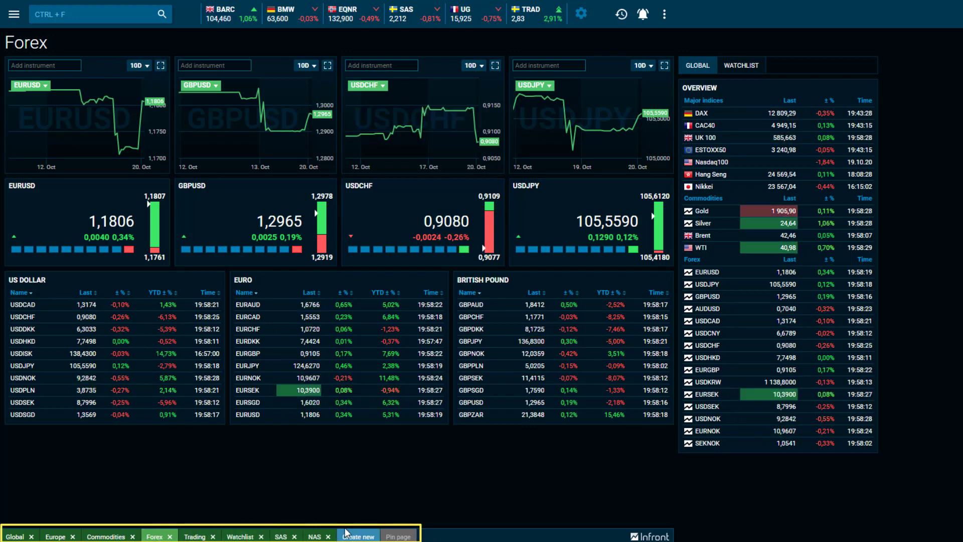